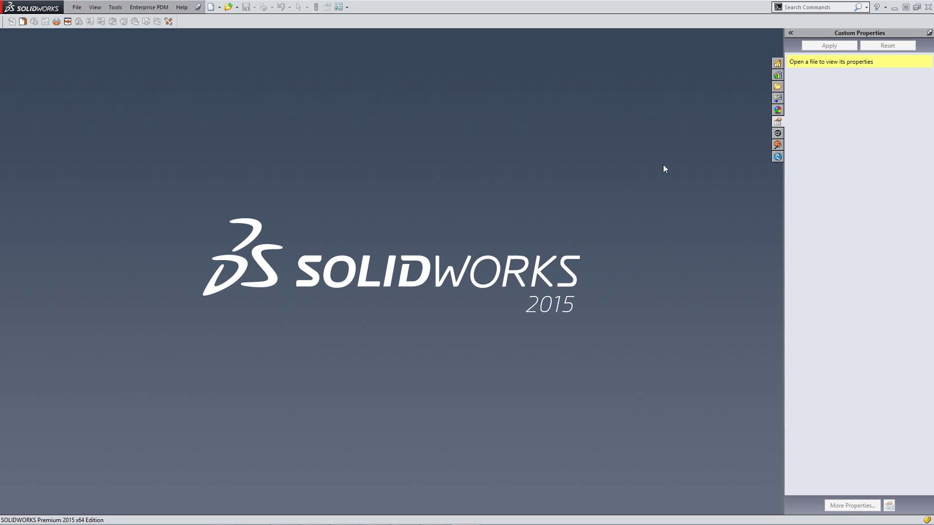
# Step: Search CustomTools for 'conveyor' assemblies and open the main assembly 000001.SLDASM
pyautogui.click(777, 145)
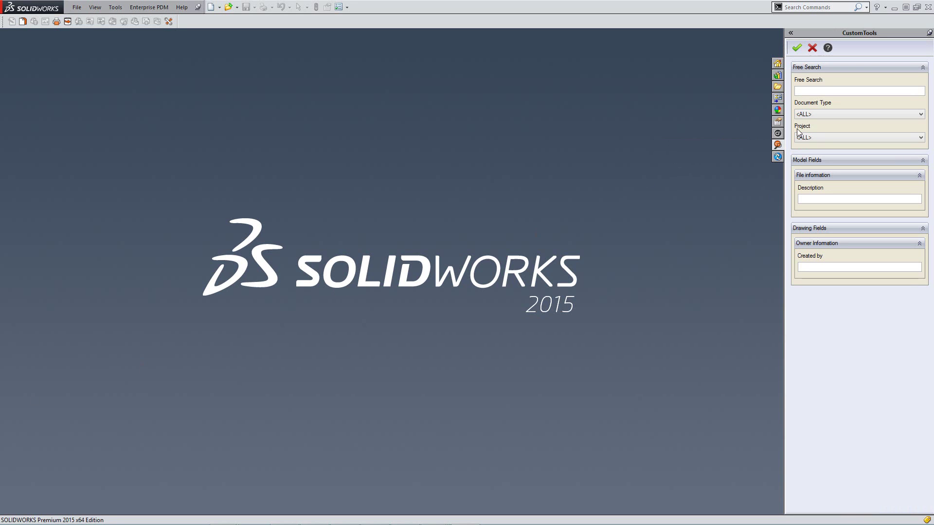
pyautogui.click(823, 91)
pyautogui.write('conveyor')
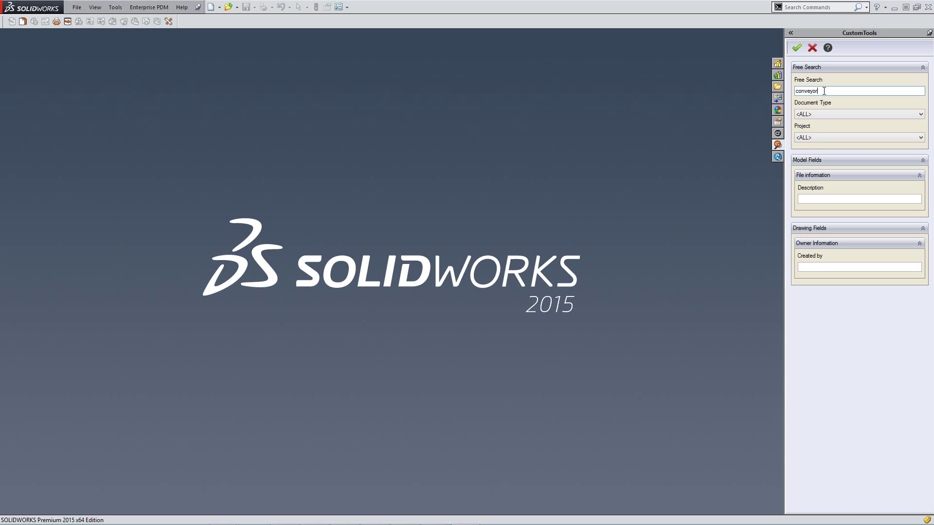
pyautogui.press('Return')
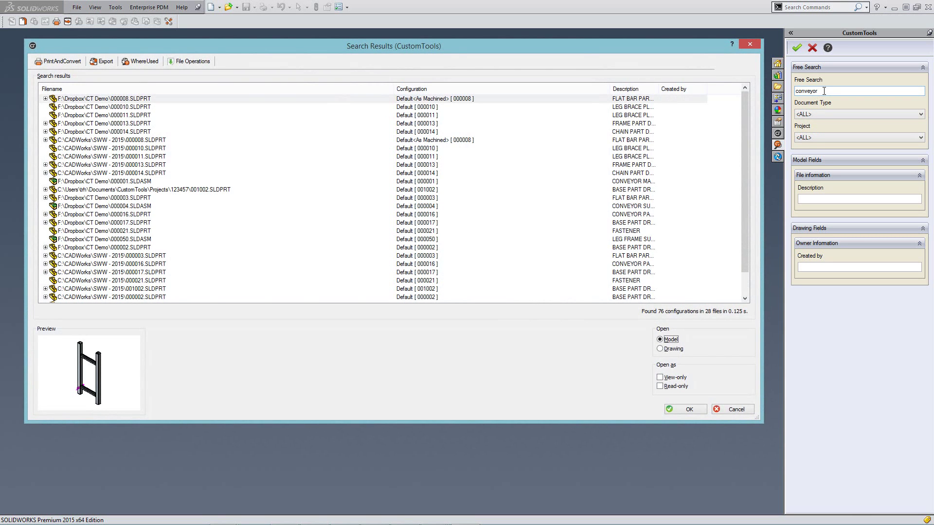
pyautogui.click(830, 117)
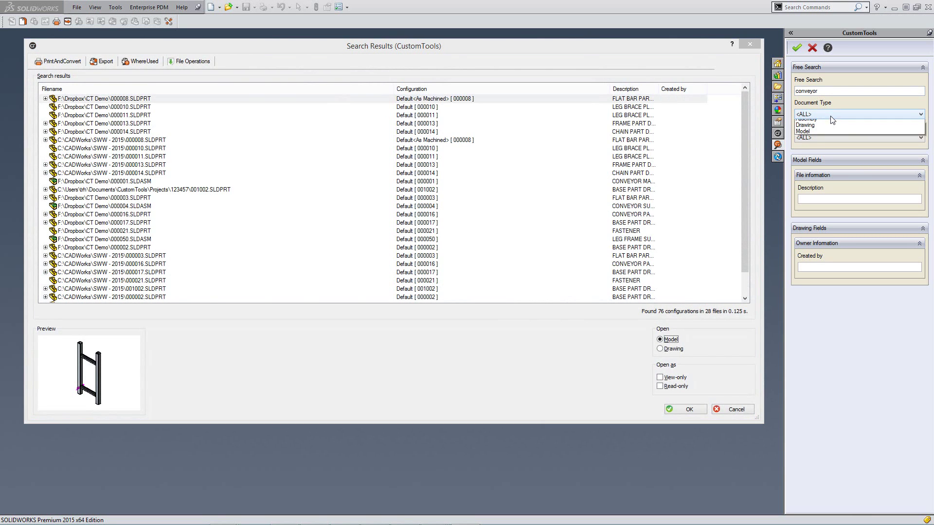
pyautogui.click(819, 129)
pyautogui.click(797, 49)
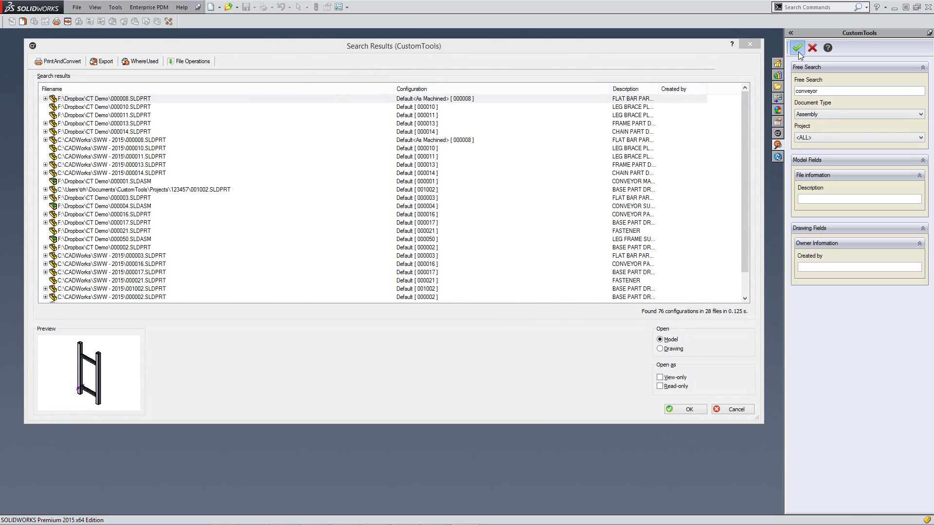
pyautogui.click(114, 99)
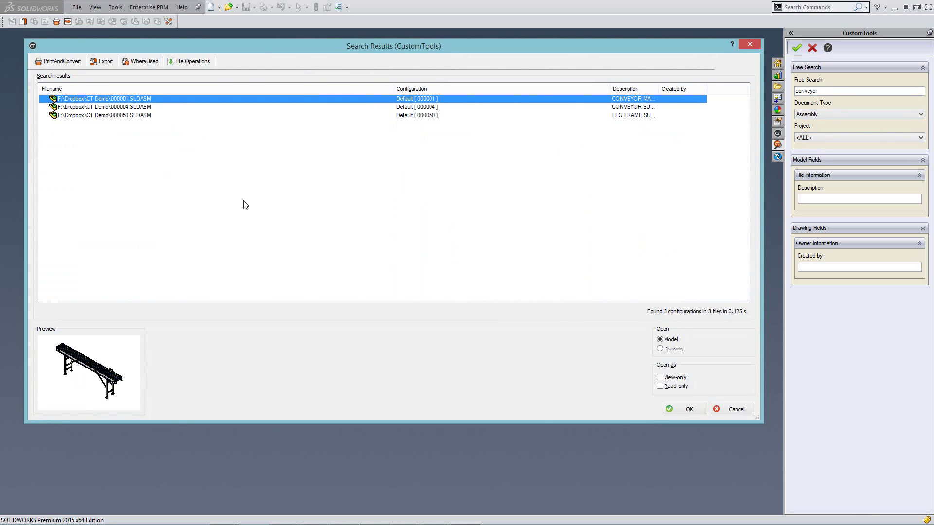
pyautogui.click(690, 409)
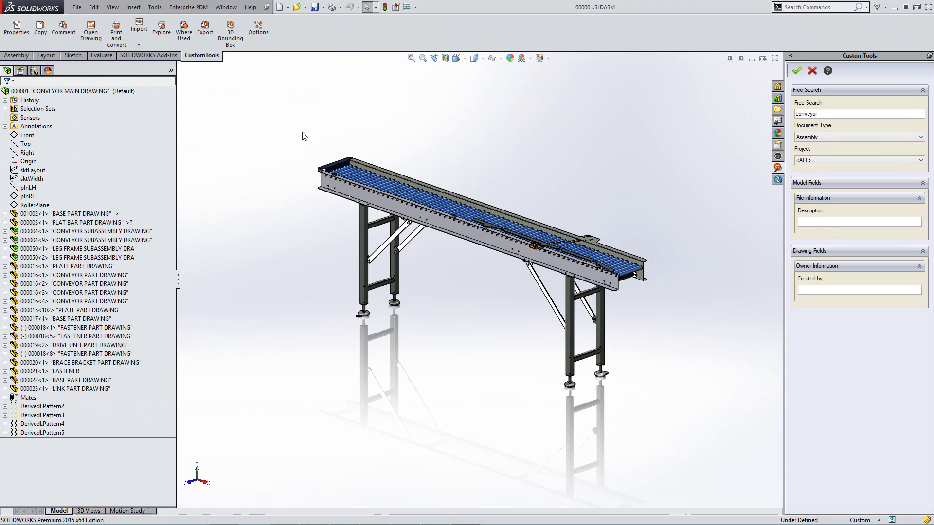
# Step: From the CustomTools Export structure, open the leg frame subassembly 000050 in SOLIDWORKS
pyautogui.click(206, 31)
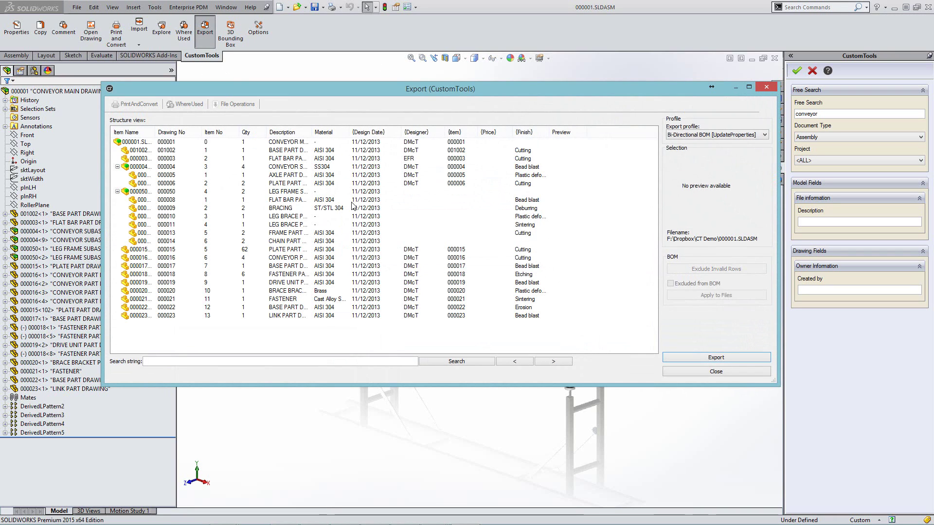
pyautogui.click(460, 191)
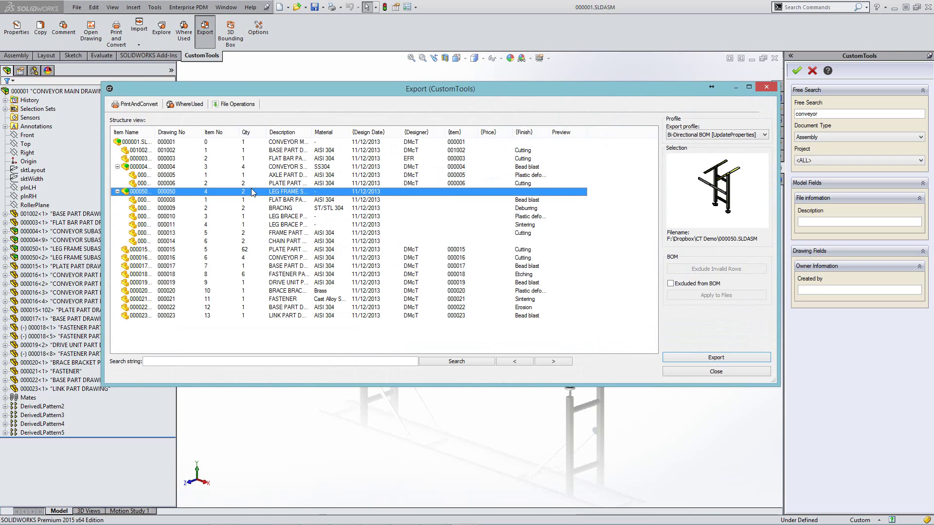
pyautogui.click(239, 109)
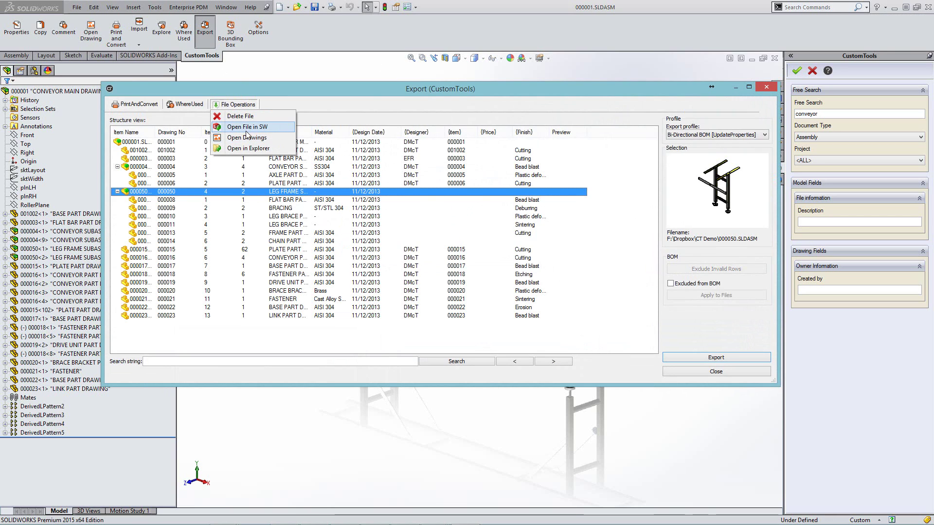
pyautogui.click(246, 128)
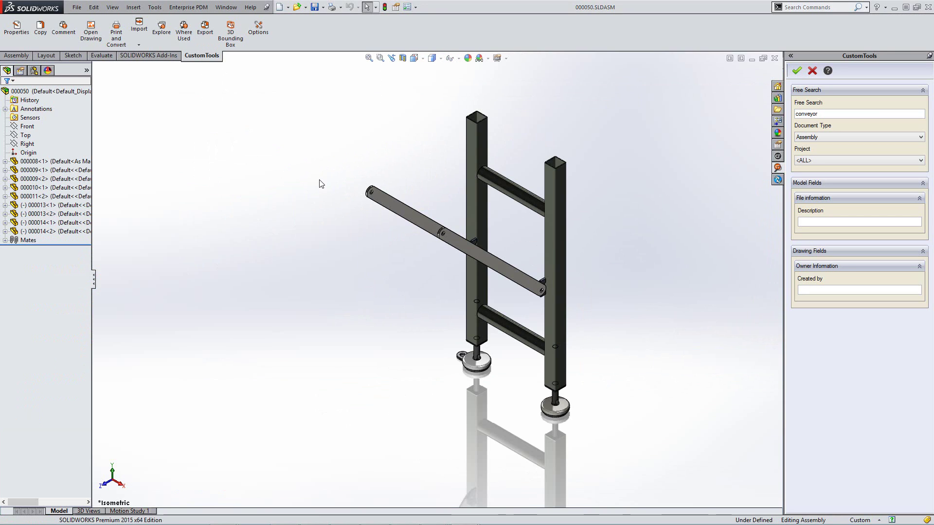
# Step: Export the leg frame 000050 BOM to Excel, then close the subassembly
pyautogui.click(206, 30)
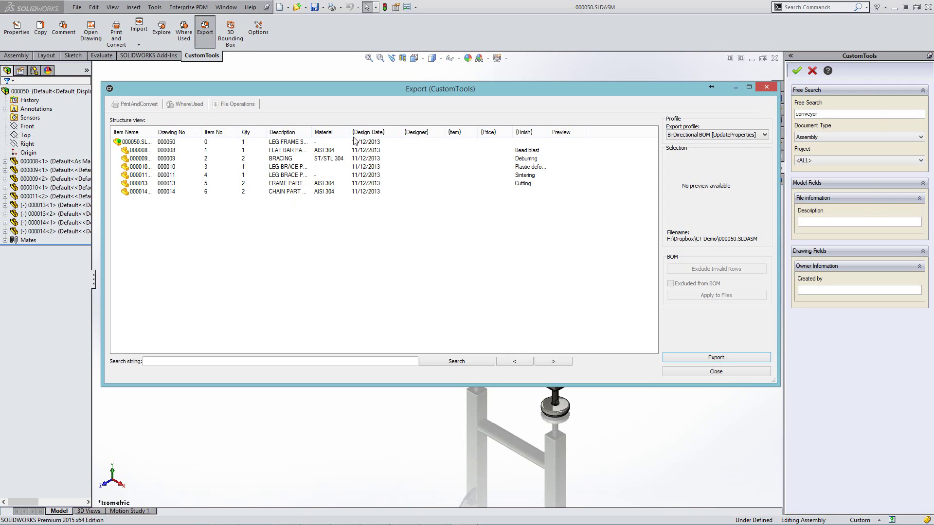
pyautogui.click(716, 359)
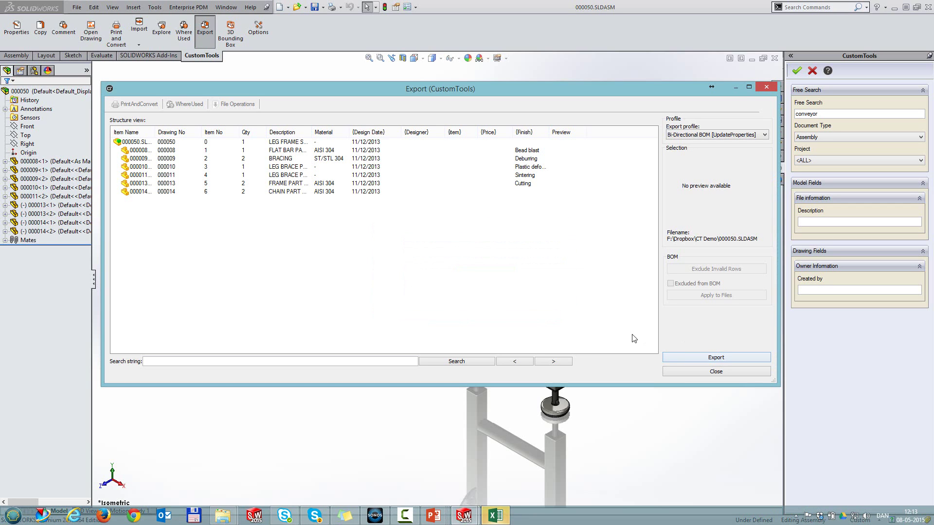
pyautogui.click(710, 372)
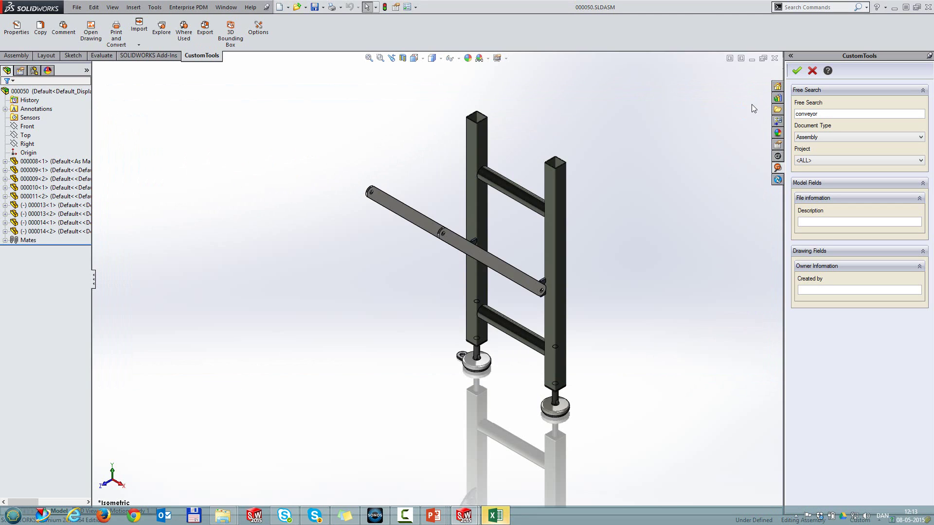
pyautogui.click(774, 58)
# Step: Close the conveyor assembly and bring the exported 000050.xlsm workbook up maximized
pyautogui.click(774, 58)
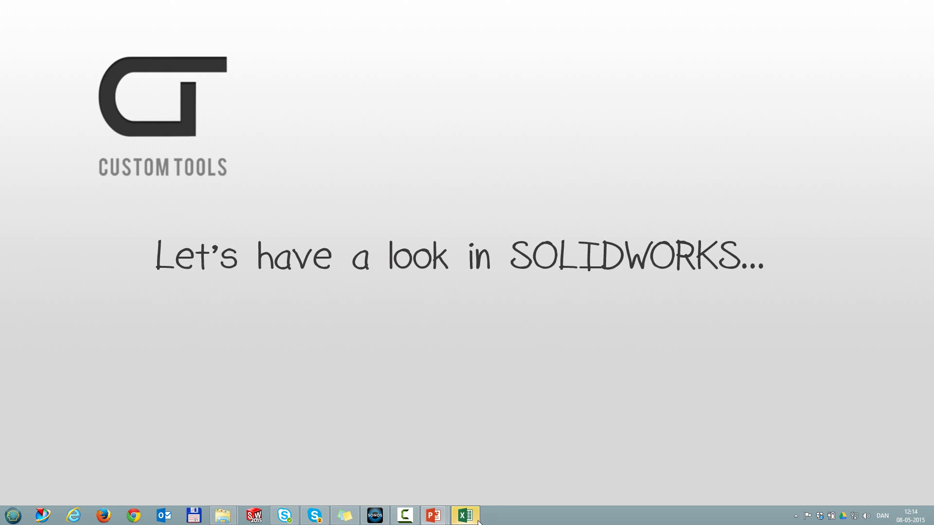
pyautogui.click(477, 519)
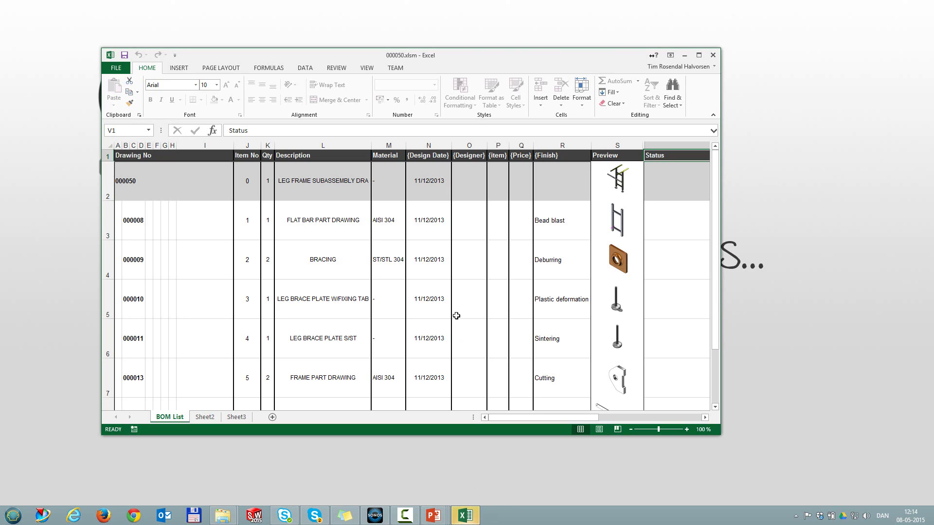
pyautogui.click(699, 56)
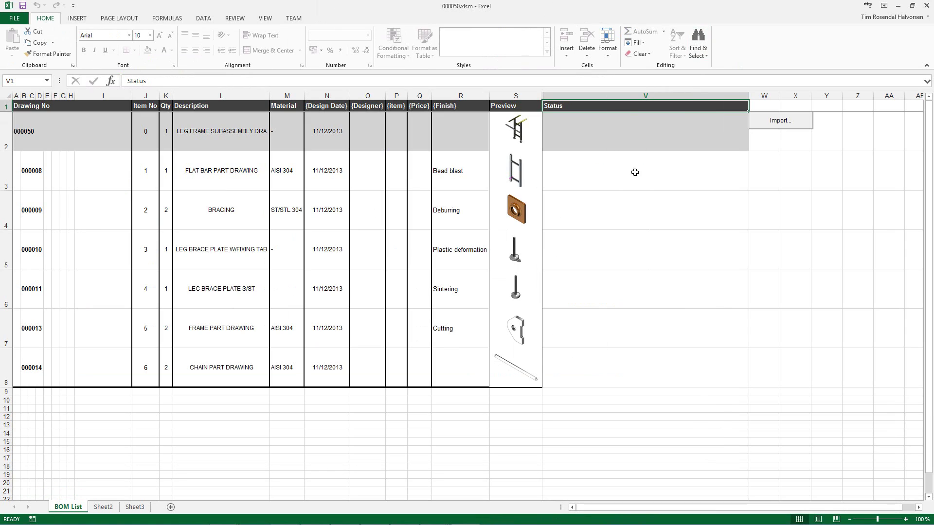
# Step: Fill Designer TRH into cells O2 through O8 of the BOM
pyautogui.click(365, 133)
pyautogui.write('TRH')
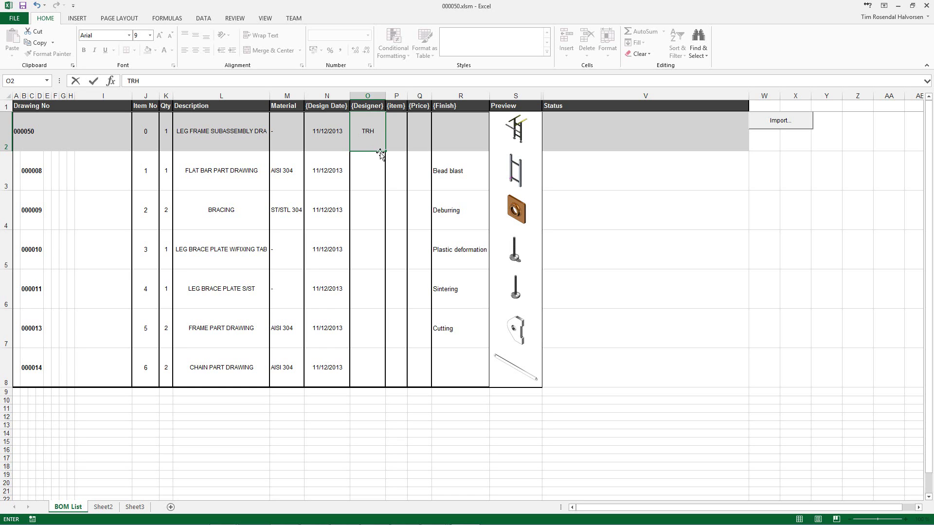
pyautogui.hotkey('ctrl', 'Return')
pyautogui.moveTo(385, 151); pyautogui.dragTo(378, 377)
# Step: Fill items A001–A007 down column P and set 000014's Finish to Cutting
pyautogui.click(397, 133)
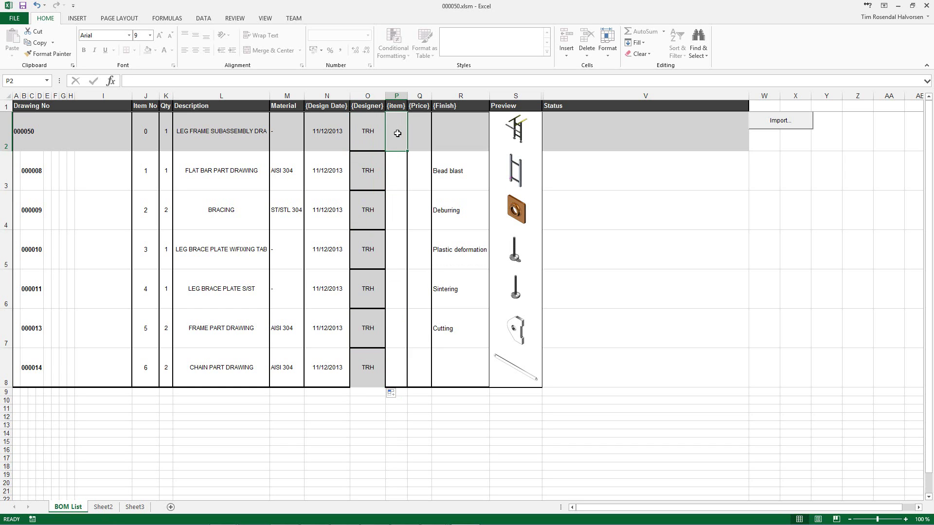
pyautogui.write('A001')
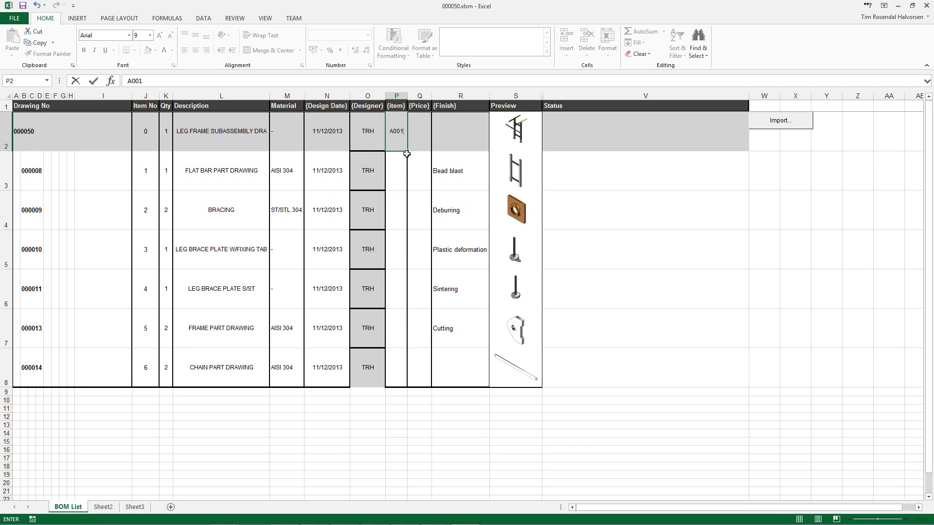
pyautogui.moveTo(407, 151); pyautogui.dragTo(408, 376)
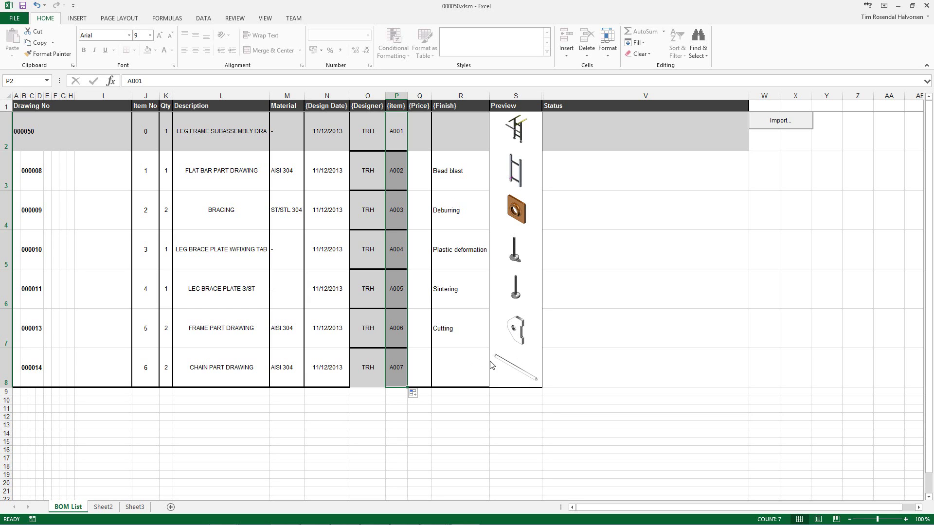
pyautogui.click(461, 362)
pyautogui.write('Cutting')
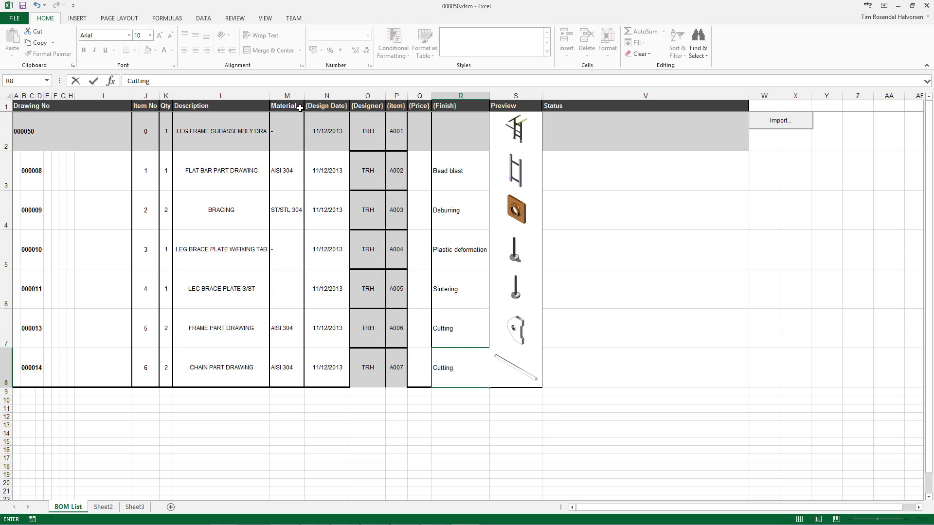
# Step: Commit the Cutting finish and dismiss the protected-sheet warning on the BRACING description
pyautogui.click(226, 216)
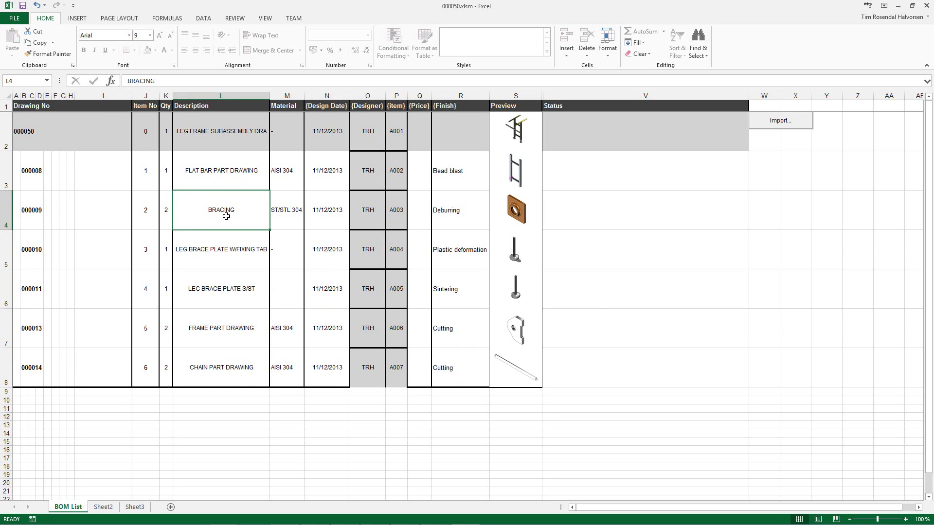
pyautogui.doubleClick(226, 216)
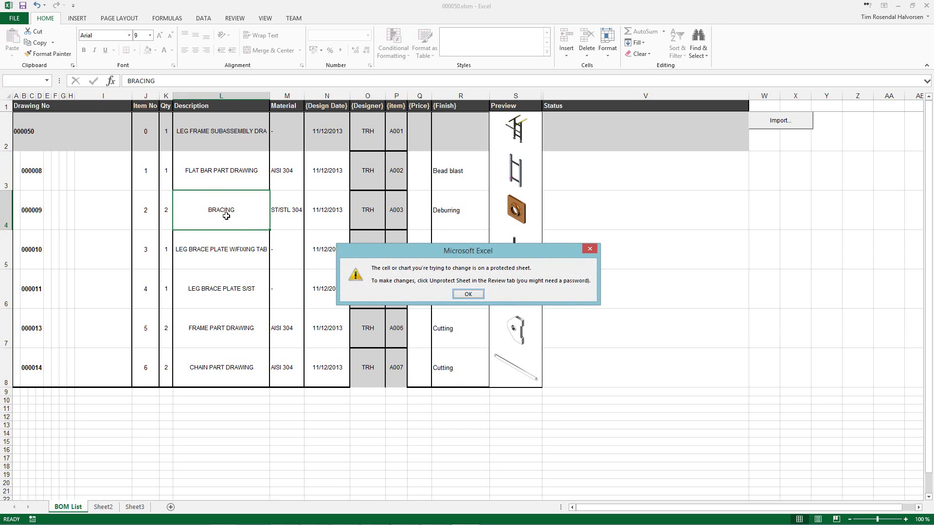
pyautogui.click(470, 296)
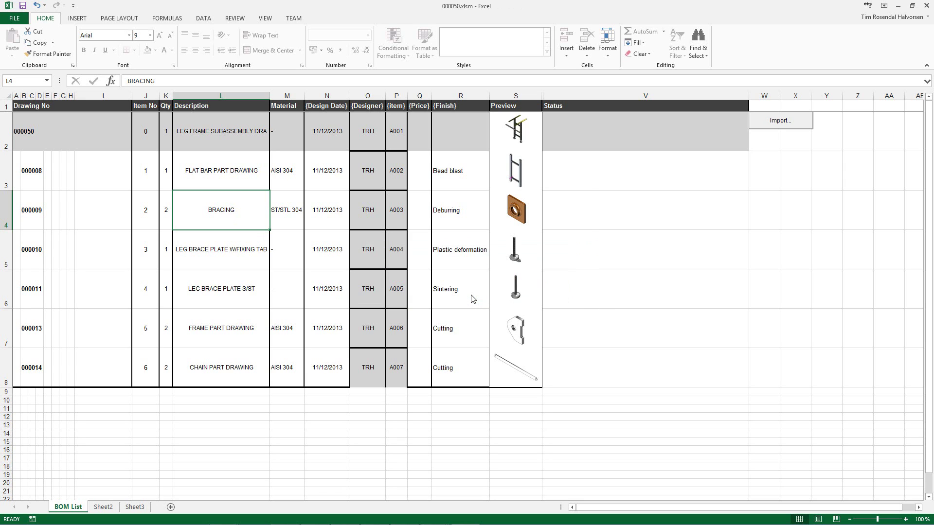
# Step: Import the edited BOM into CustomTools, declining to update the drawings
pyautogui.click(784, 124)
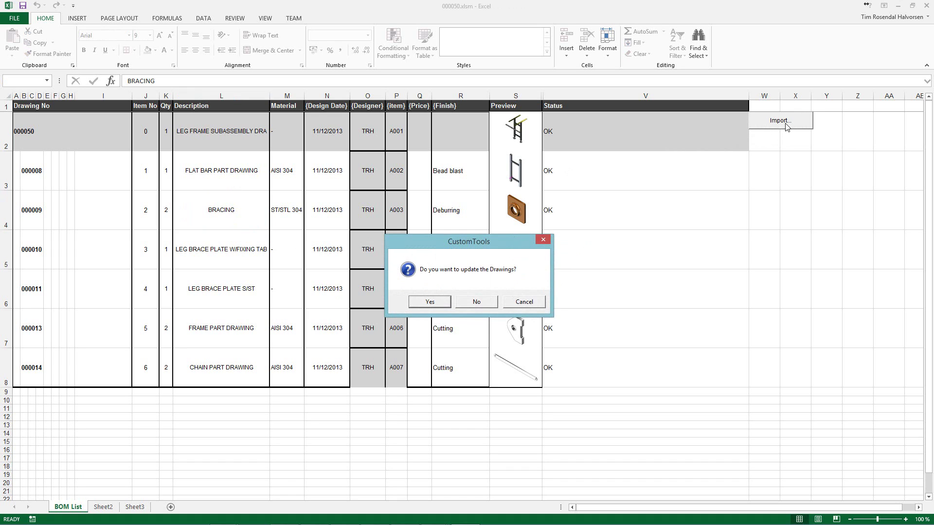
pyautogui.moveTo(464, 244); pyautogui.dragTo(462, 205)
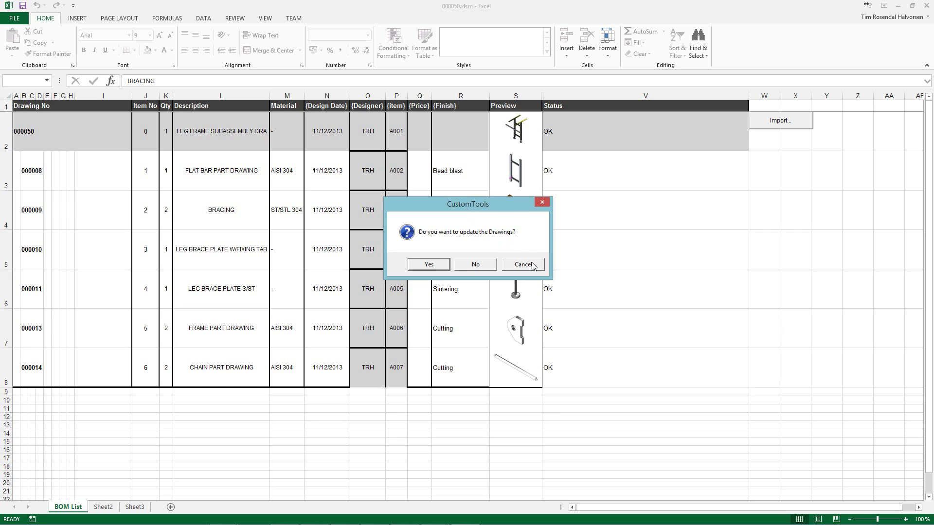
pyautogui.click(475, 265)
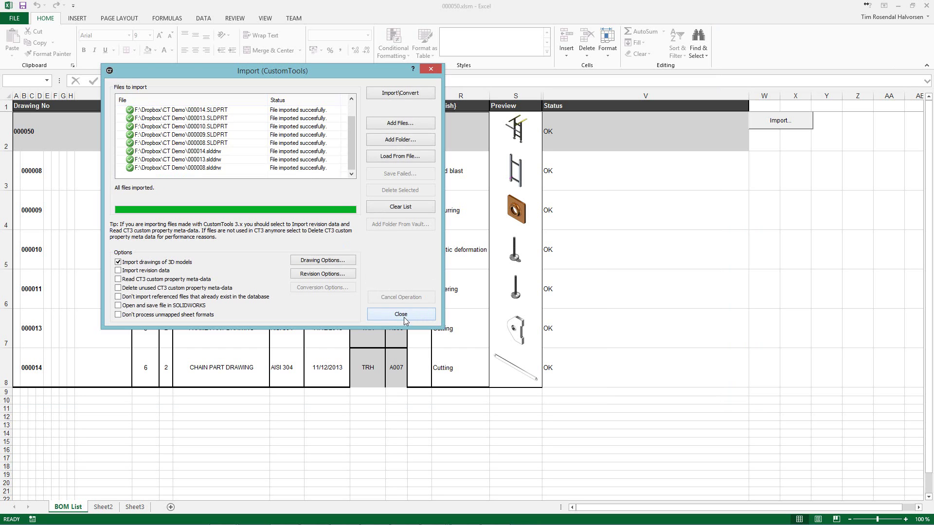
# Step: Close the import window once all leg-frame files report a successful import
pyautogui.click(401, 315)
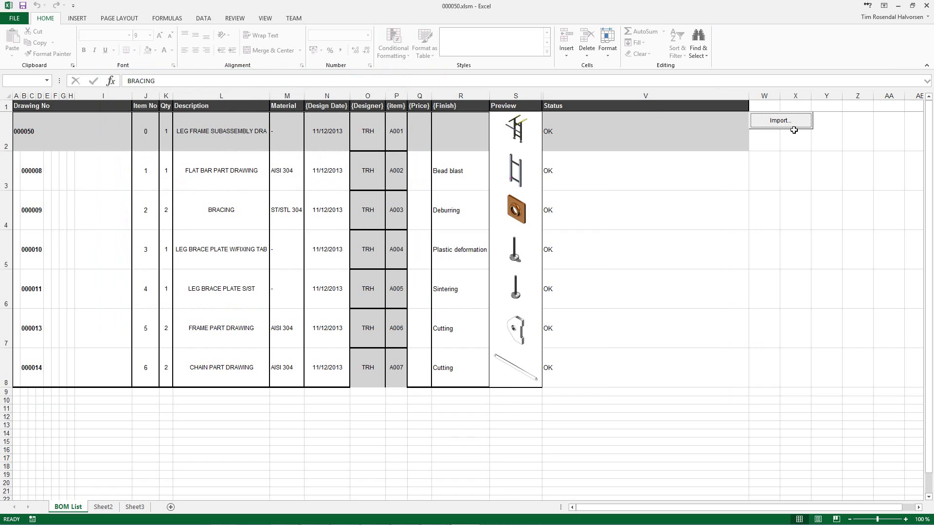
# Step: Close Excel and its 000050.xlsm BOM workbook
pyautogui.click(927, 6)
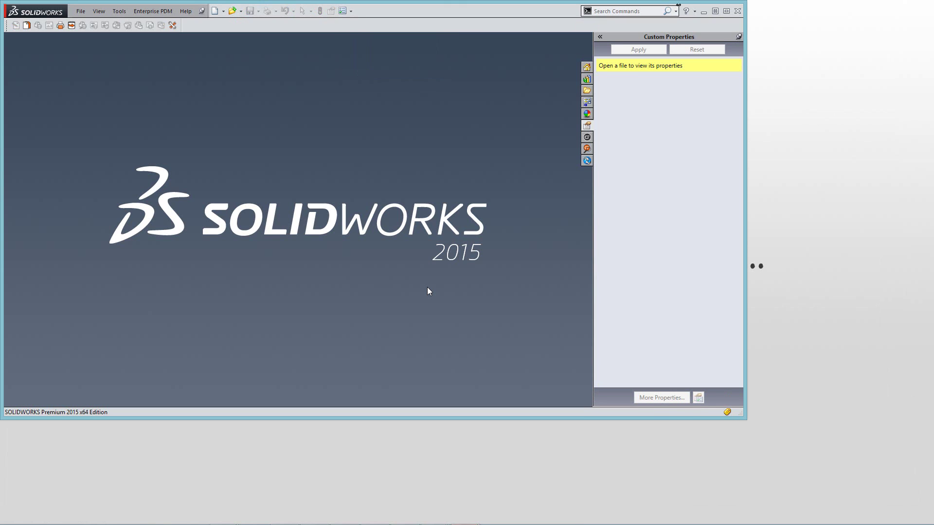
# Step: Maximize SOLIDWORKS and reopen 000001.SLDASM from the recent documents
pyautogui.click(725, 10)
pyautogui.press('r')
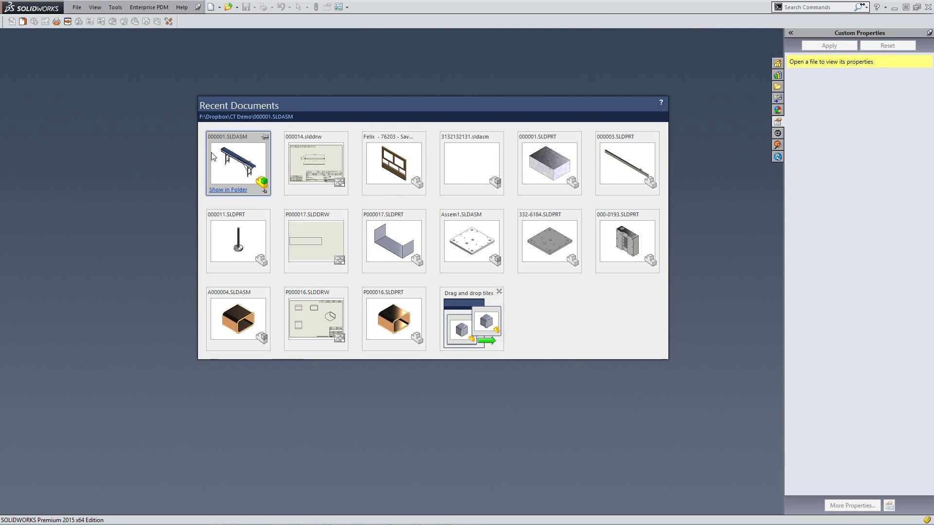
pyautogui.click(242, 152)
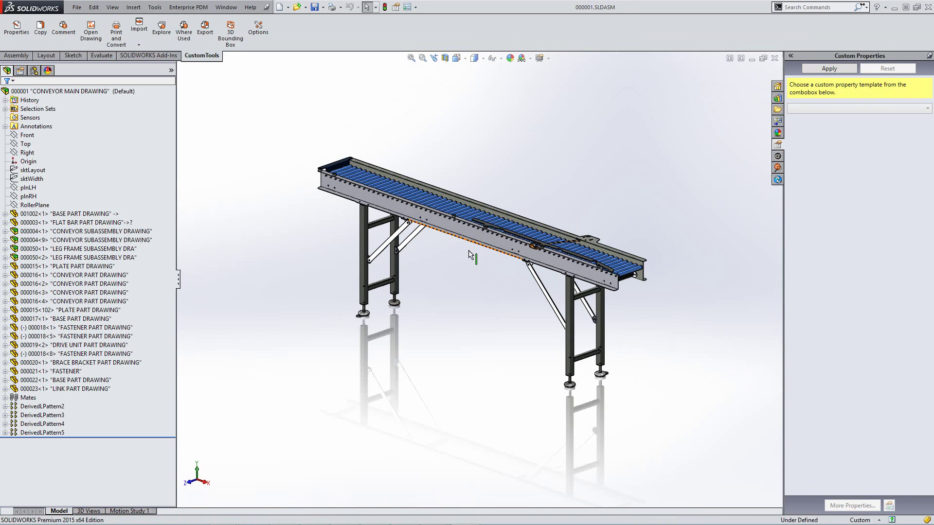
# Step: Review the LEG FRAME and 000014 rows in the export structure under the Raw structure profile
pyautogui.click(204, 29)
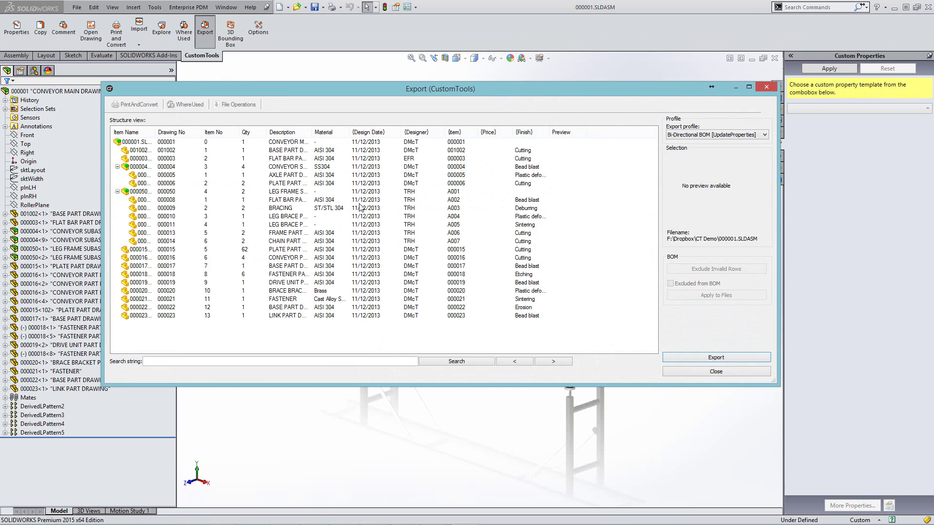
pyautogui.click(470, 193)
pyautogui.click(462, 242)
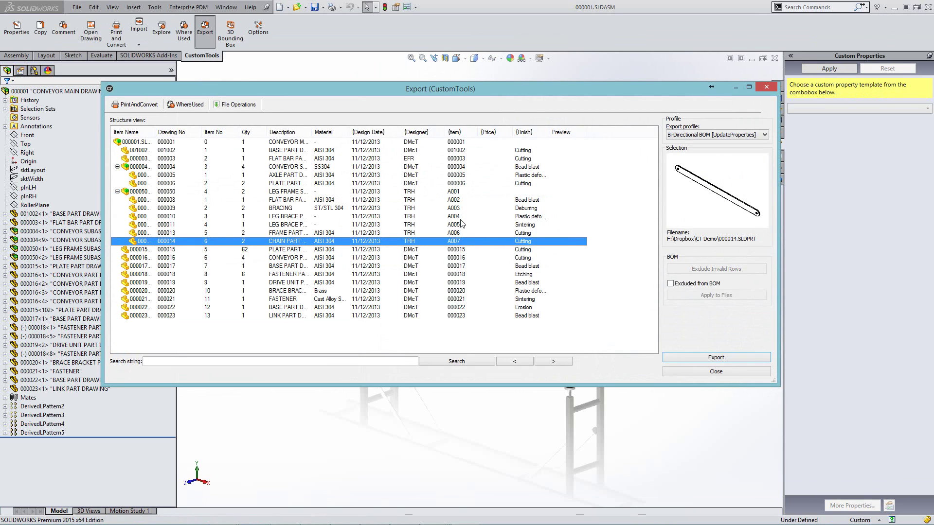
pyautogui.click(711, 135)
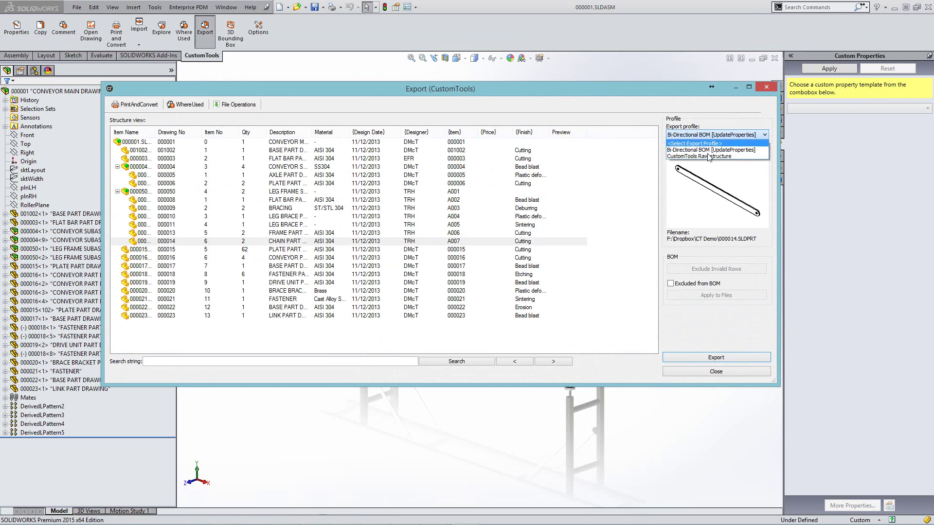
pyautogui.click(739, 155)
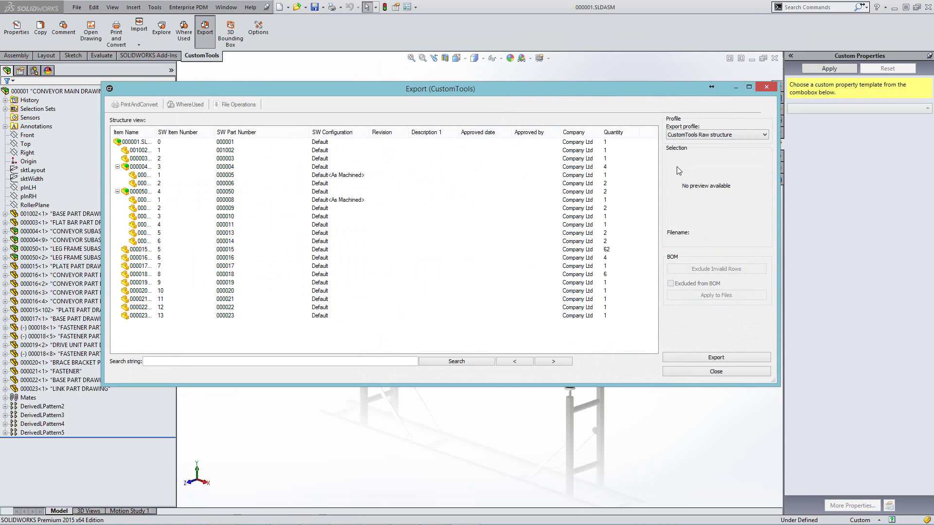
pyautogui.click(717, 373)
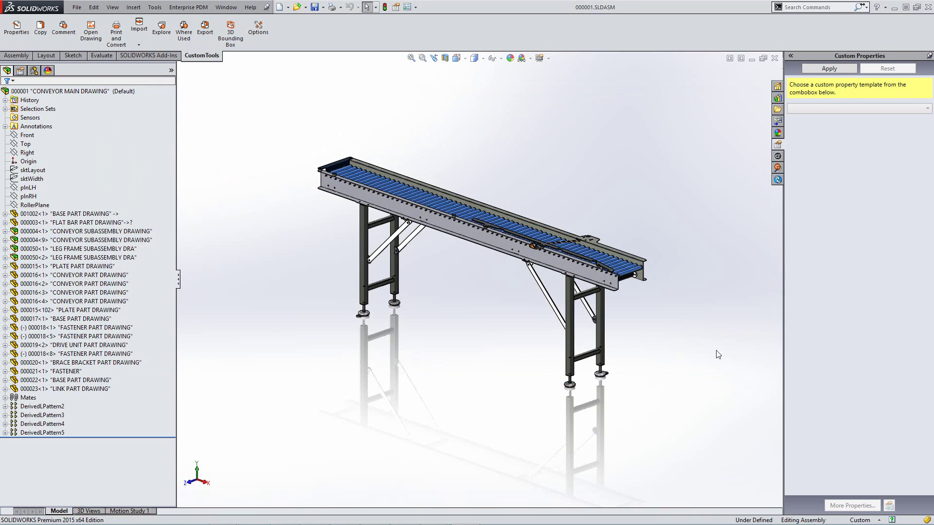
# Step: Close 000001, re-import the macro-enabled 000050.xlsm BOM without updating drawings, then close it
pyautogui.click(774, 58)
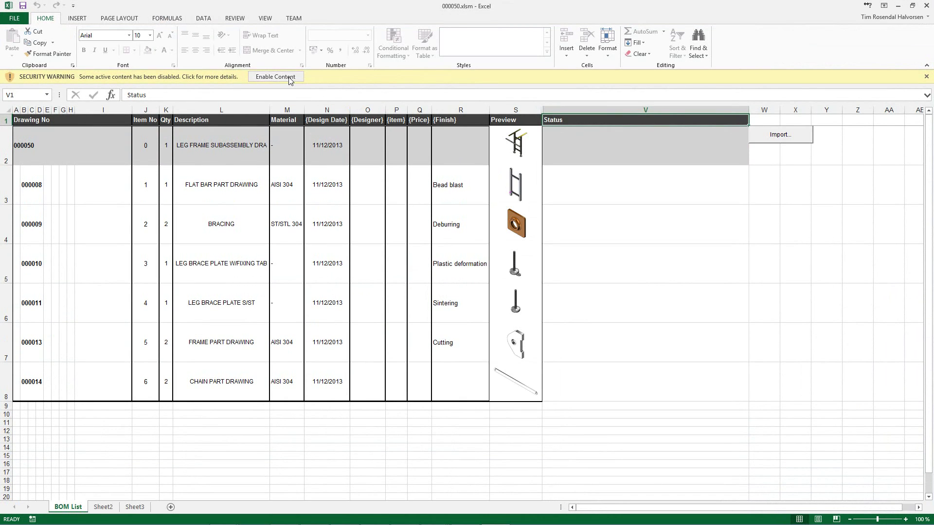
pyautogui.click(282, 75)
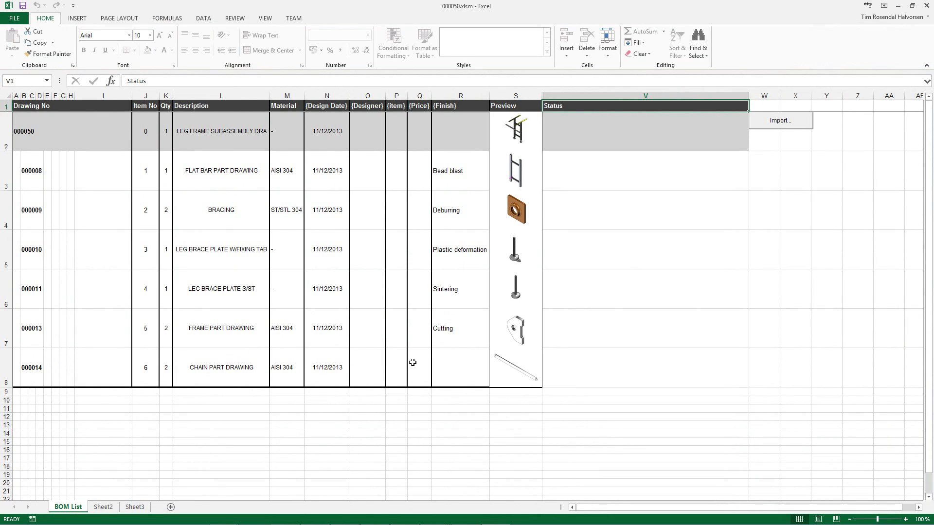
pyautogui.click(778, 124)
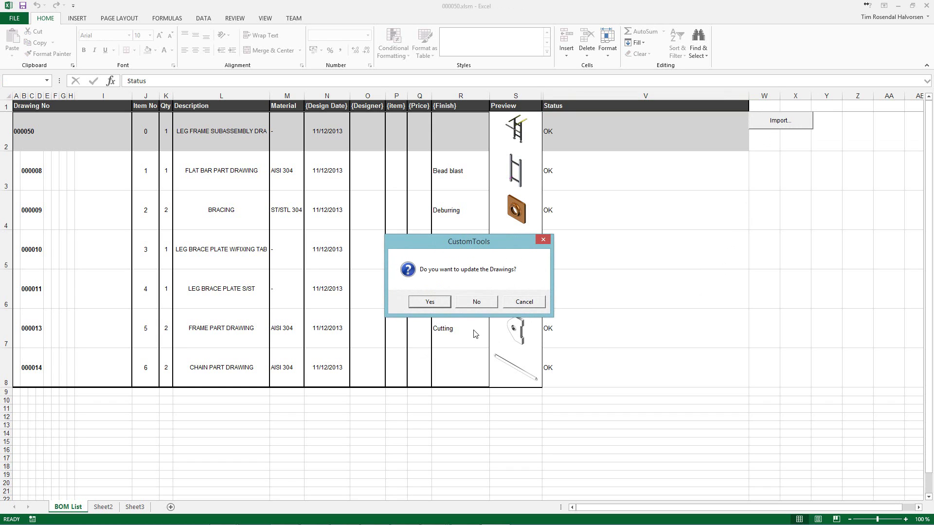
pyautogui.click(524, 303)
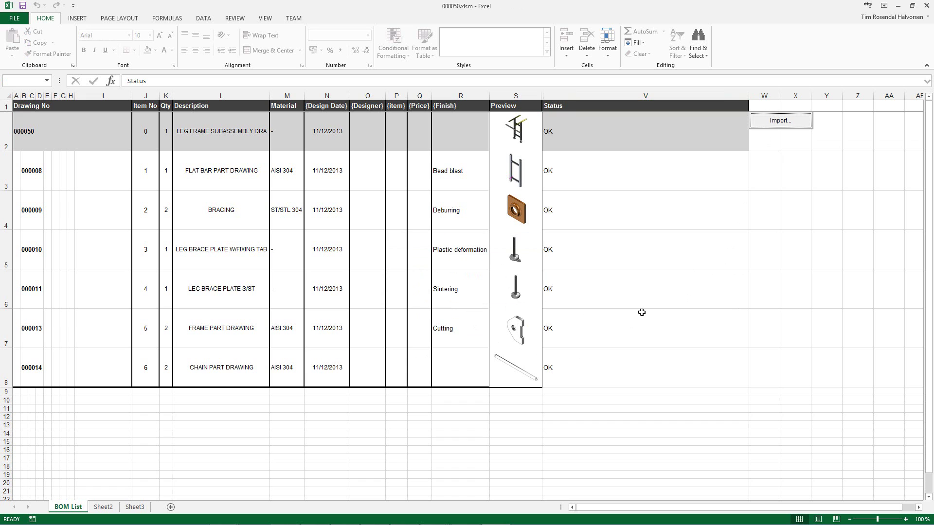
pyautogui.click(925, 5)
# Step: Close the workbook without saving and reopen 000001.SLDASM from recent documents
pyautogui.click(465, 279)
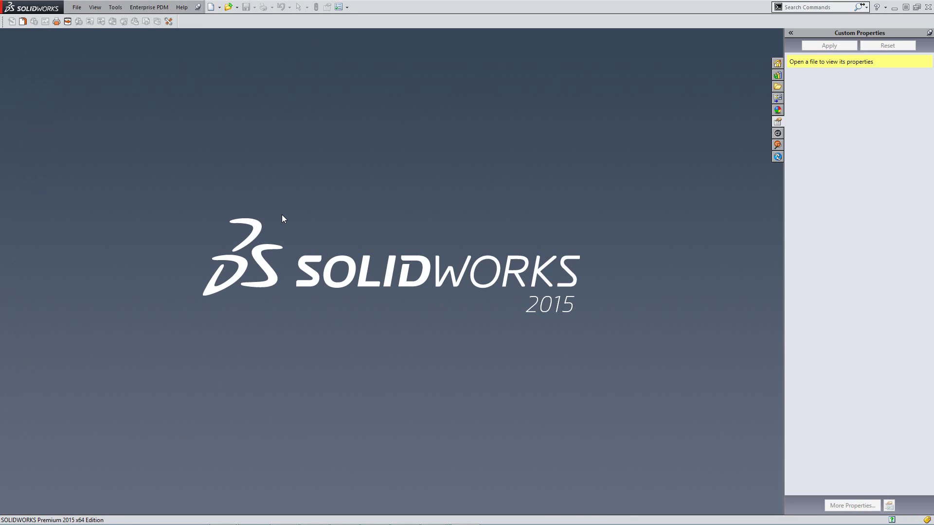
pyautogui.press('r')
pyautogui.click(242, 163)
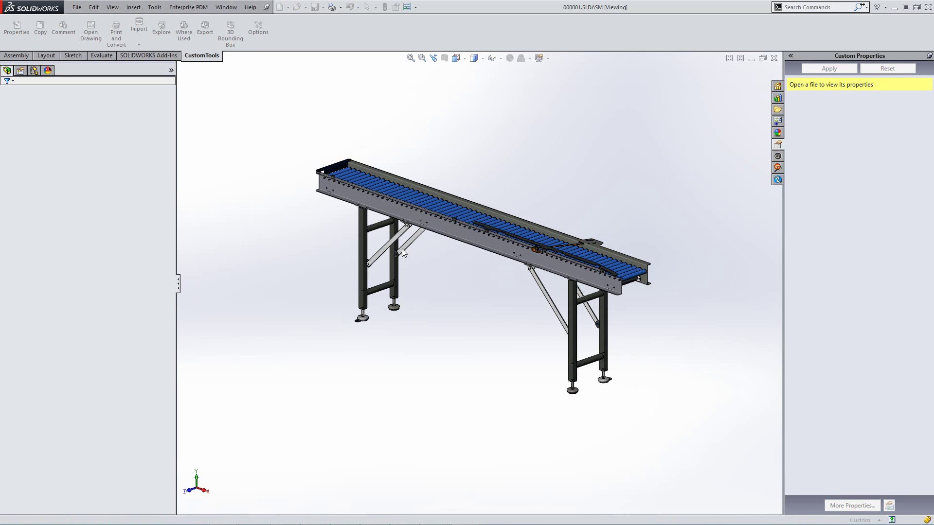
# Step: Select the brace's parent leg frame subassembly and open it in its own window
pyautogui.rightClick(406, 241)
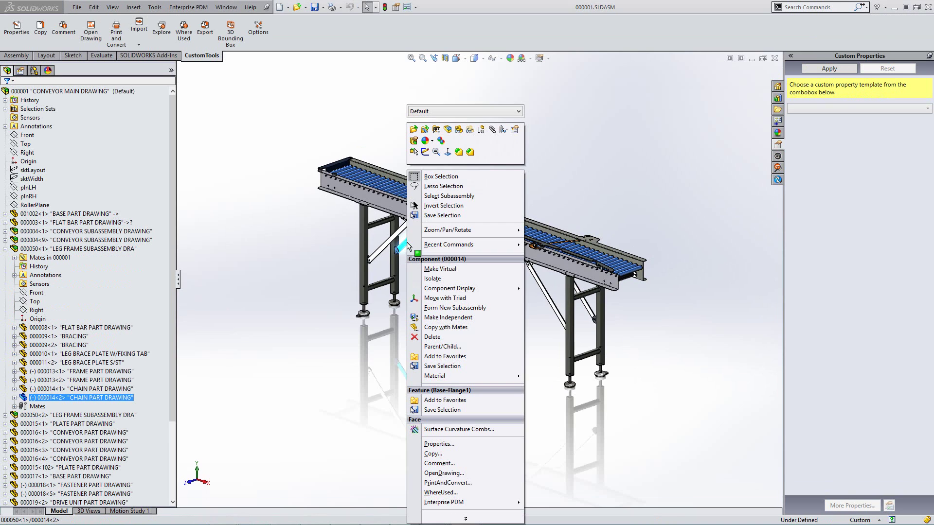
pyautogui.click(429, 155)
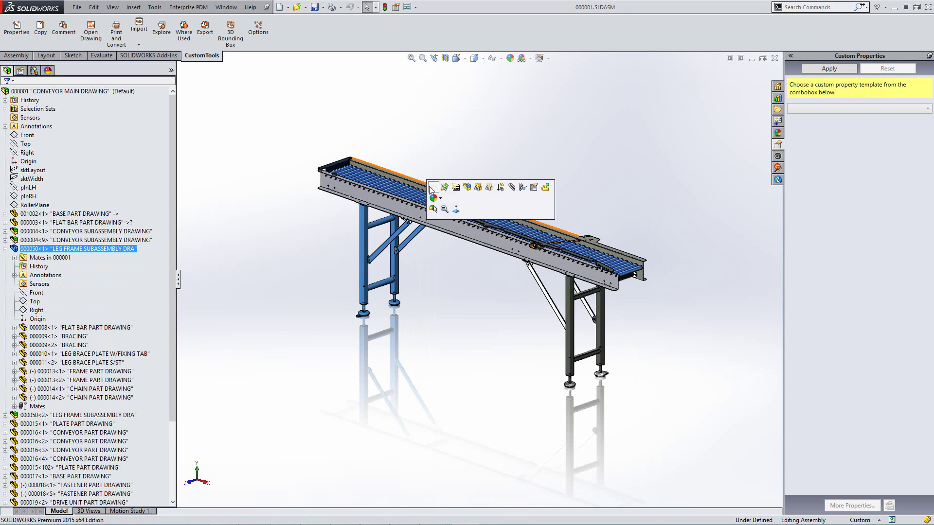
pyautogui.click(433, 187)
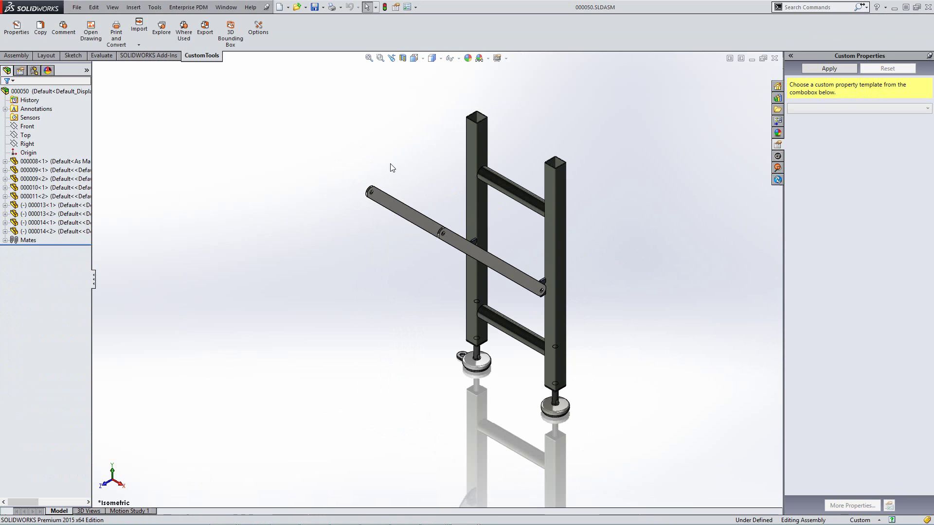
# Step: Check the subassembly's export structure under the Bi-Directional BOM [UpdateProperties] profile
pyautogui.click(199, 47)
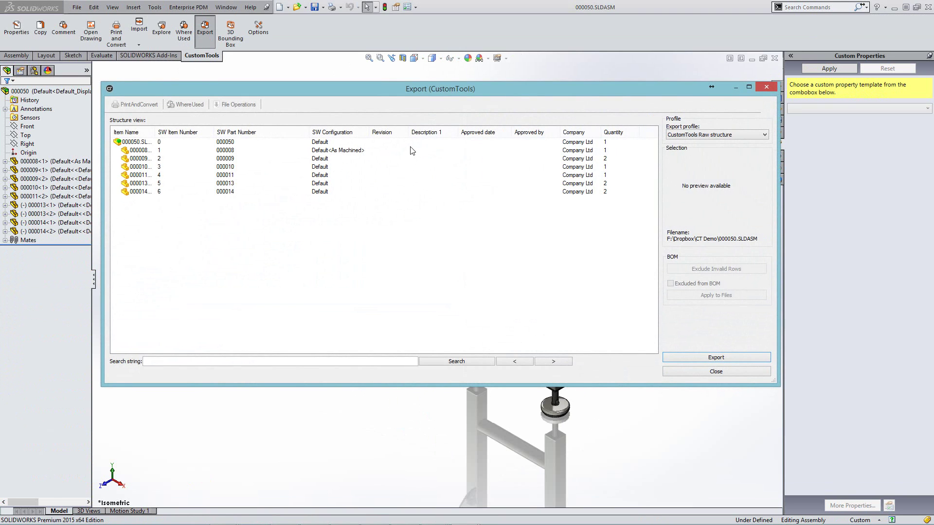
pyautogui.click(708, 136)
pyautogui.click(703, 150)
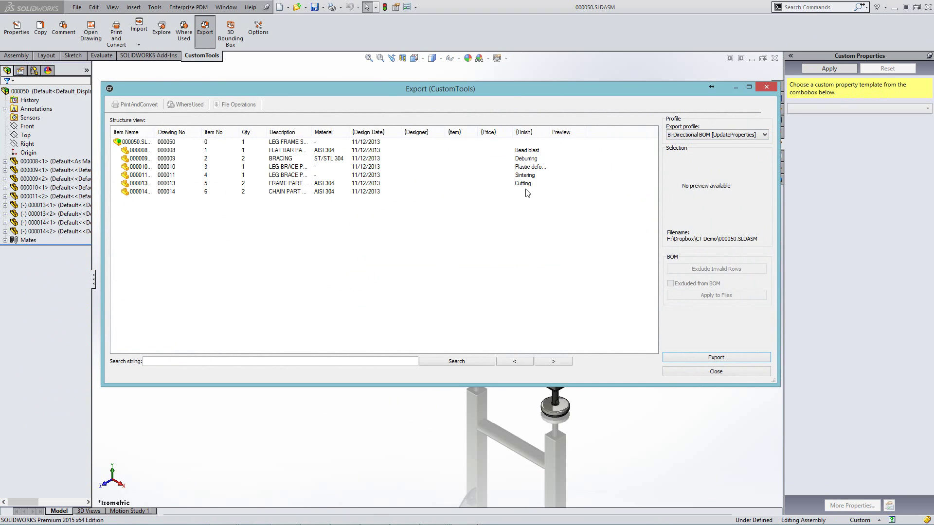
pyautogui.click(766, 87)
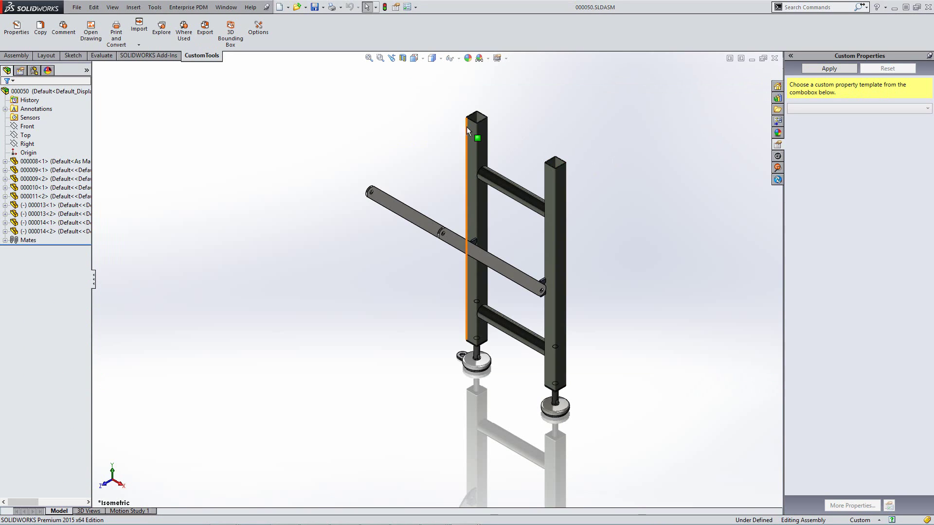
# Step: Import the active 000050.SLDASM subassembly, with its parts and drawings, into the CustomTools database
pyautogui.click(138, 44)
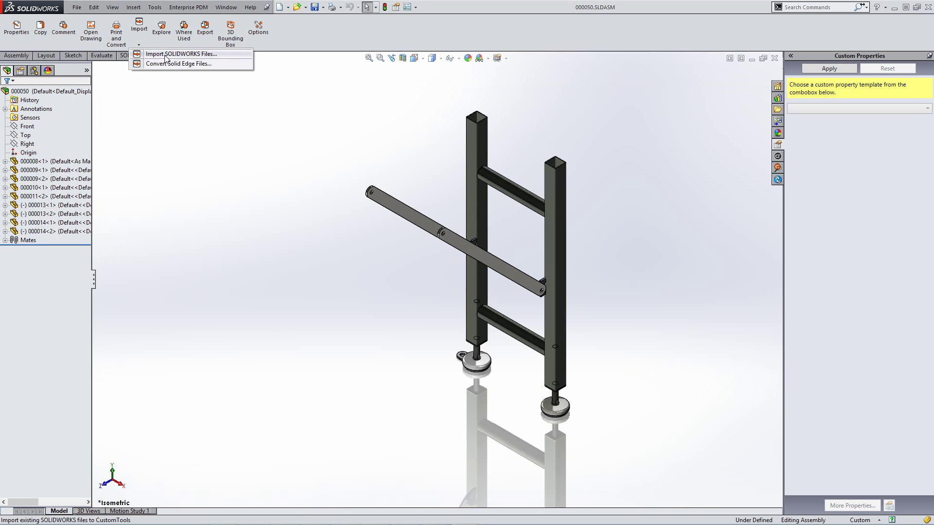
pyautogui.click(165, 54)
pyautogui.click(398, 111)
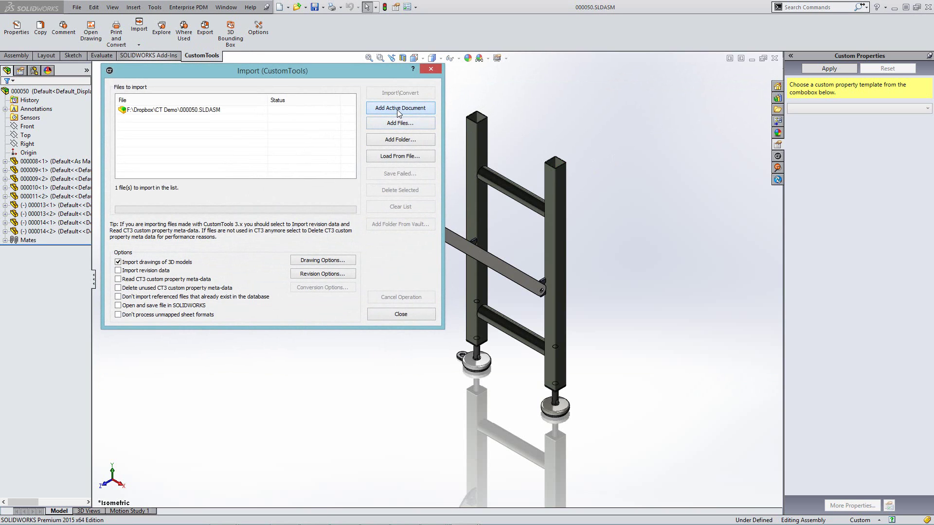
pyautogui.click(392, 93)
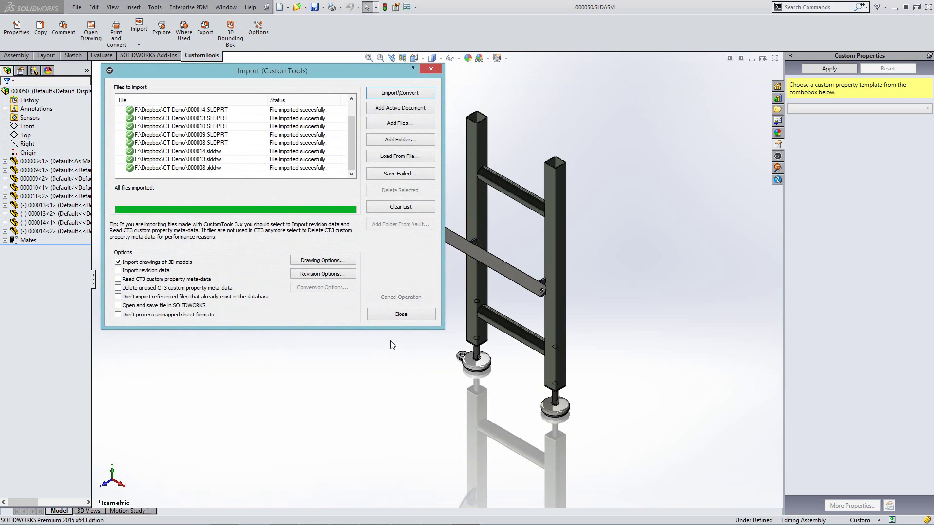
pyautogui.click(396, 314)
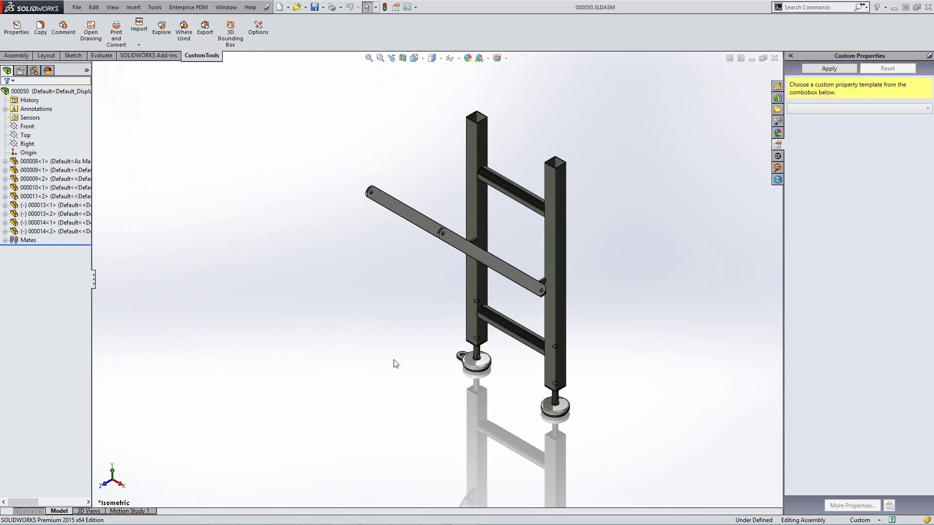